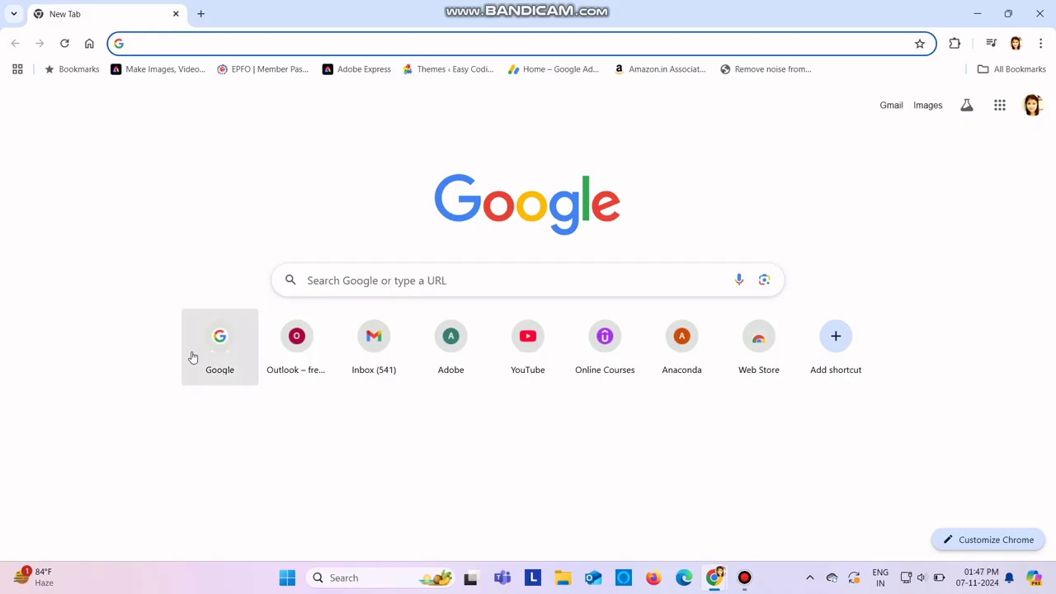
Step: Search Google for 'digilocker login' using the autocomplete suggestion
{"action": "left_click", "coordinate": [206, 349]}
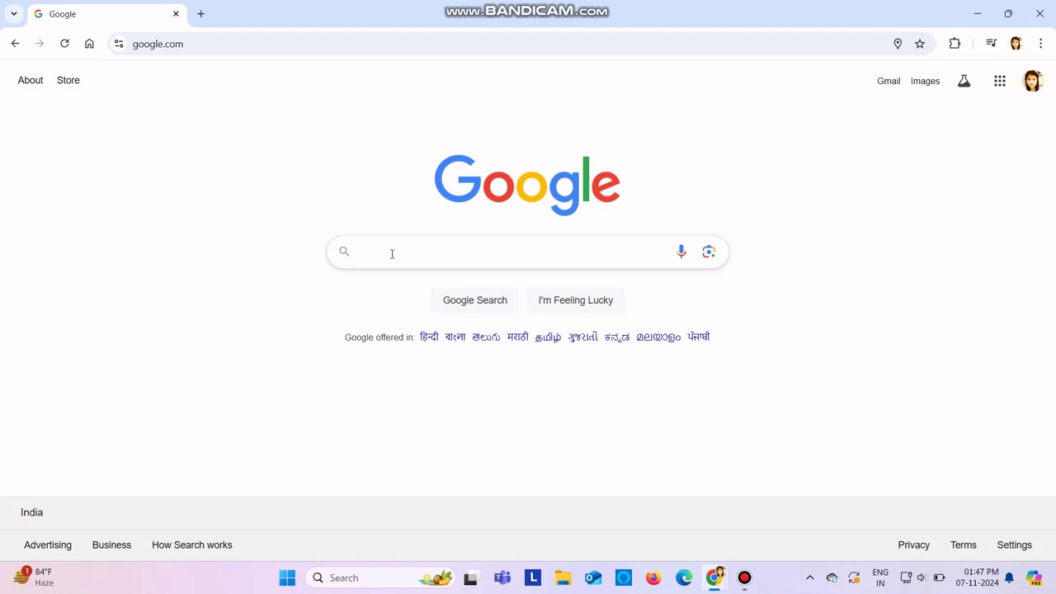
{"action": "type", "text": "di"}
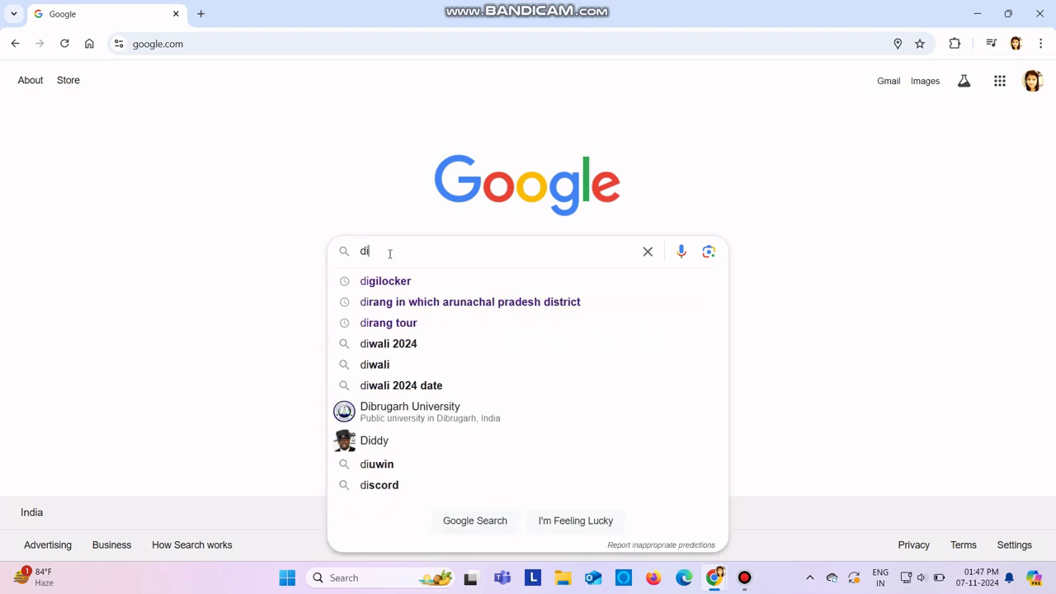
{"action": "type", "text": "gilo"}
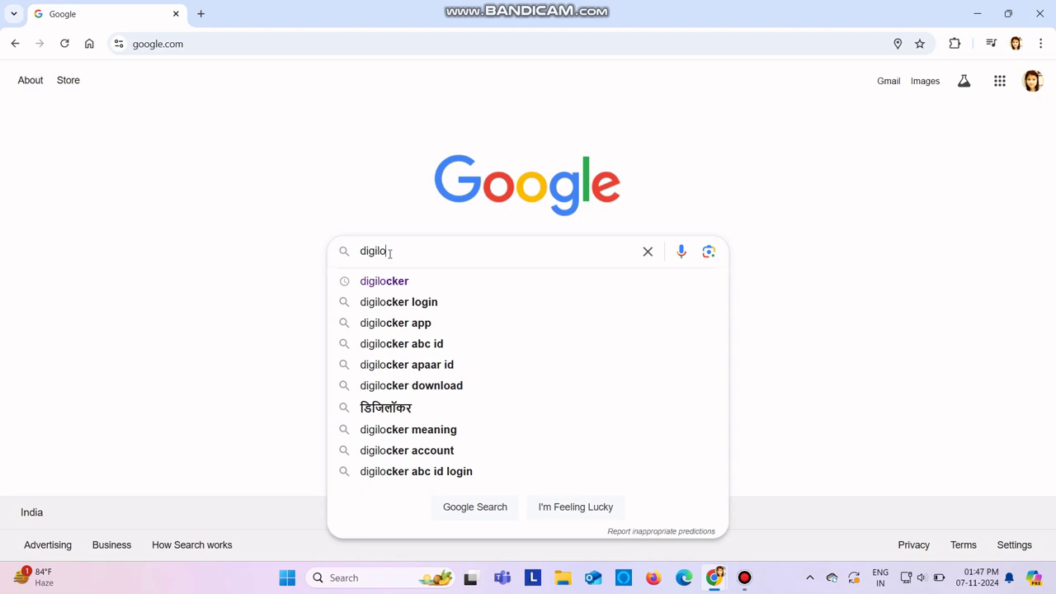
{"action": "type", "text": "cker"}
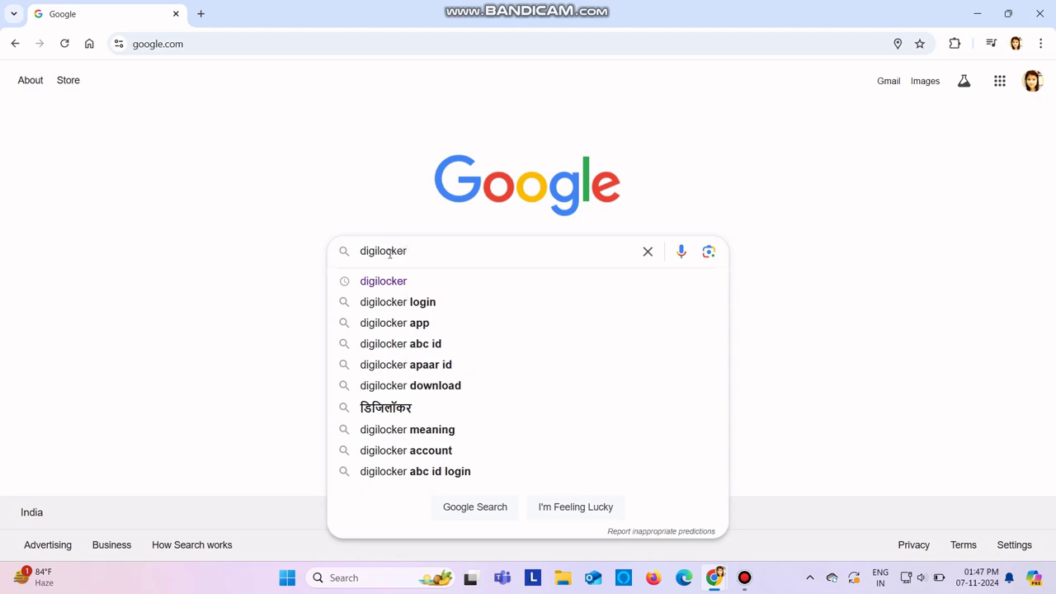
{"action": "key", "text": "Down"}
{"action": "key", "text": "Down"}
{"action": "key", "text": "Return"}
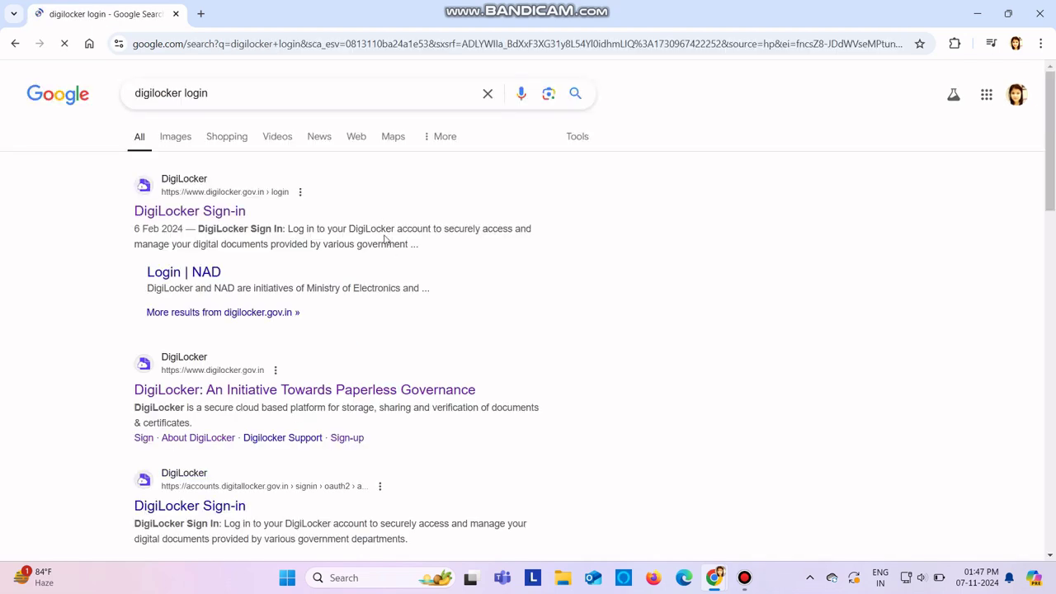
Step: Open the DigiLocker Sign-in result, clear the prefilled mobile number, and keep the page in English
{"action": "left_click", "coordinate": [173, 217]}
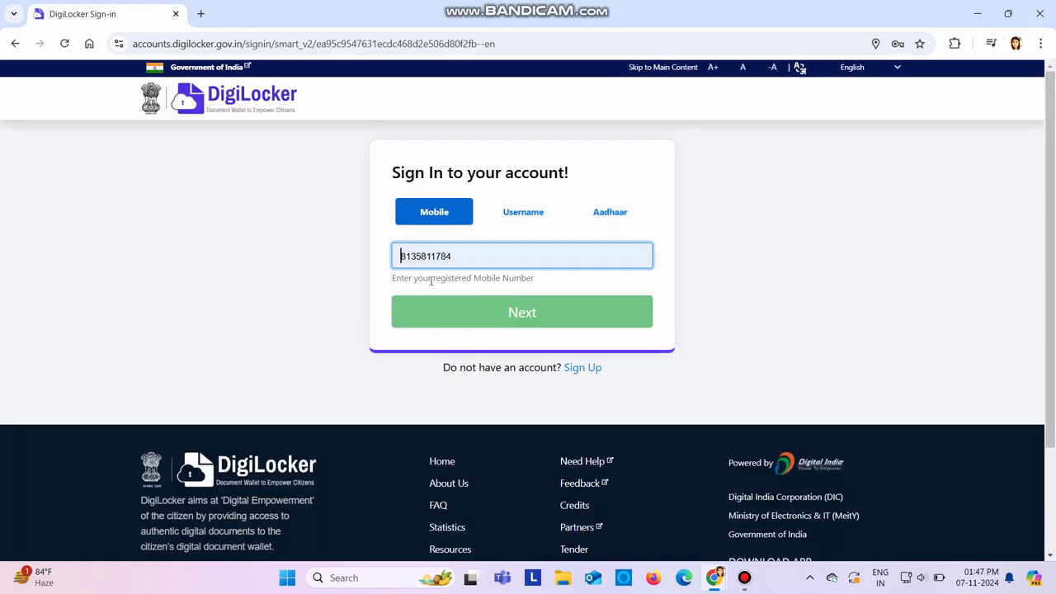
{"action": "double_click", "coordinate": [467, 260]}
{"action": "key", "text": "BackSpace"}
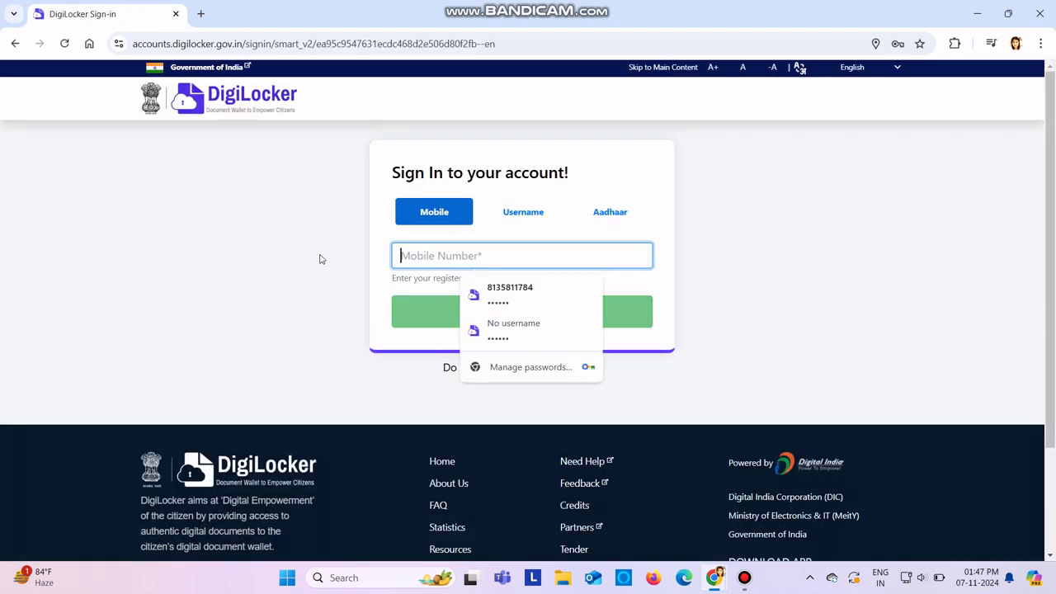
{"action": "left_click", "coordinate": [897, 69]}
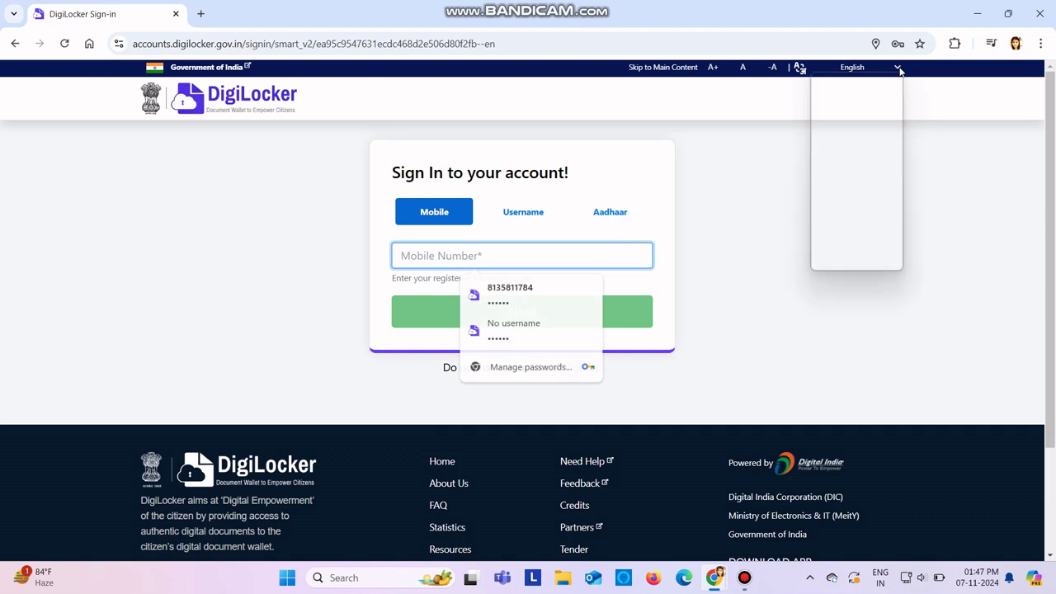
{"action": "left_click", "coordinate": [1011, 215]}
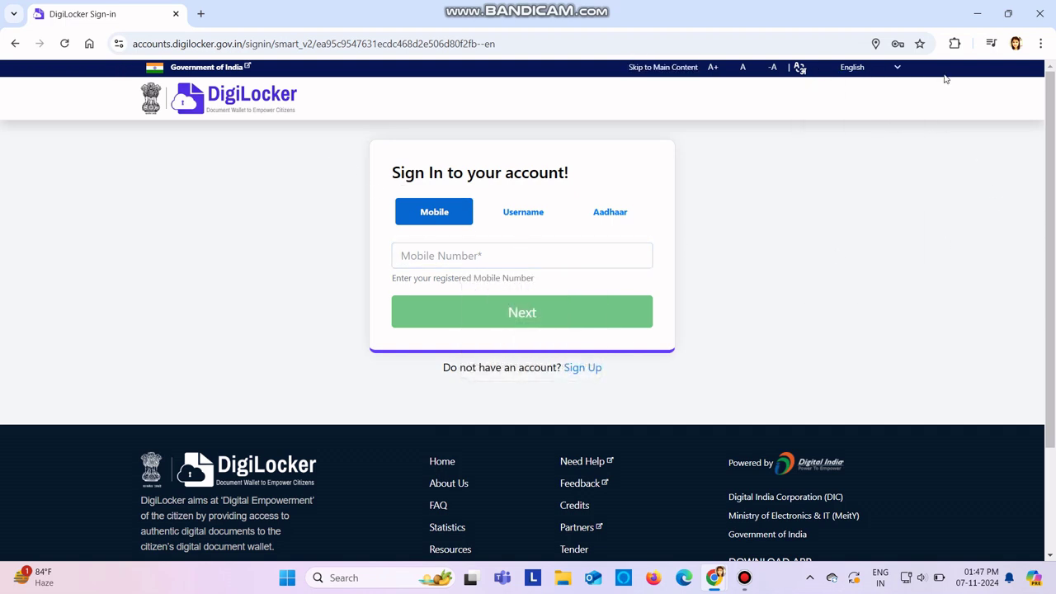
Step: Open the DigiLocker Sign Up form and clear the autofilled email field
{"action": "left_click", "coordinate": [677, 67]}
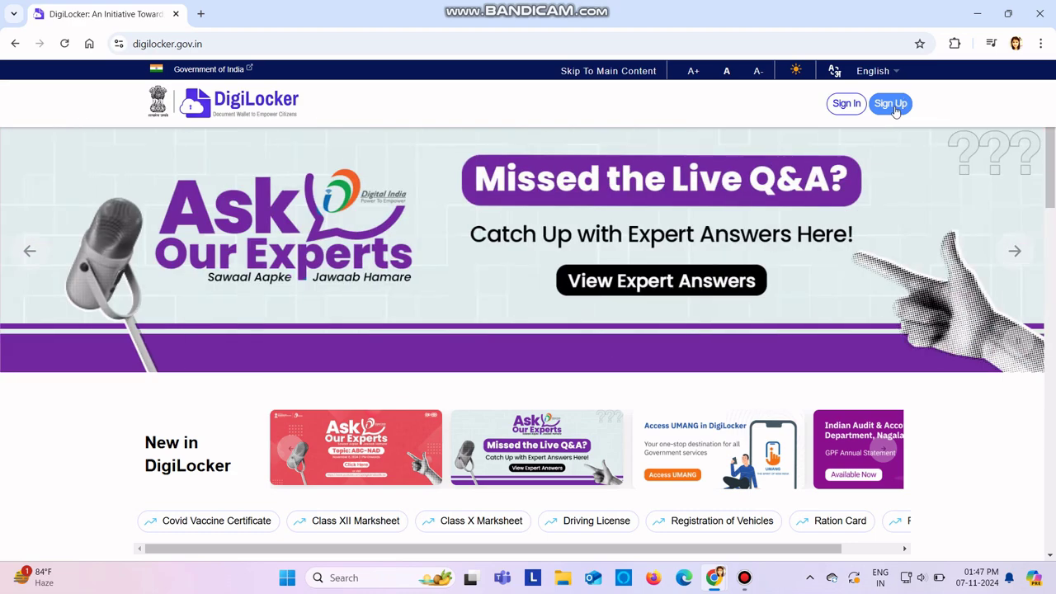
{"action": "left_click", "coordinate": [896, 110]}
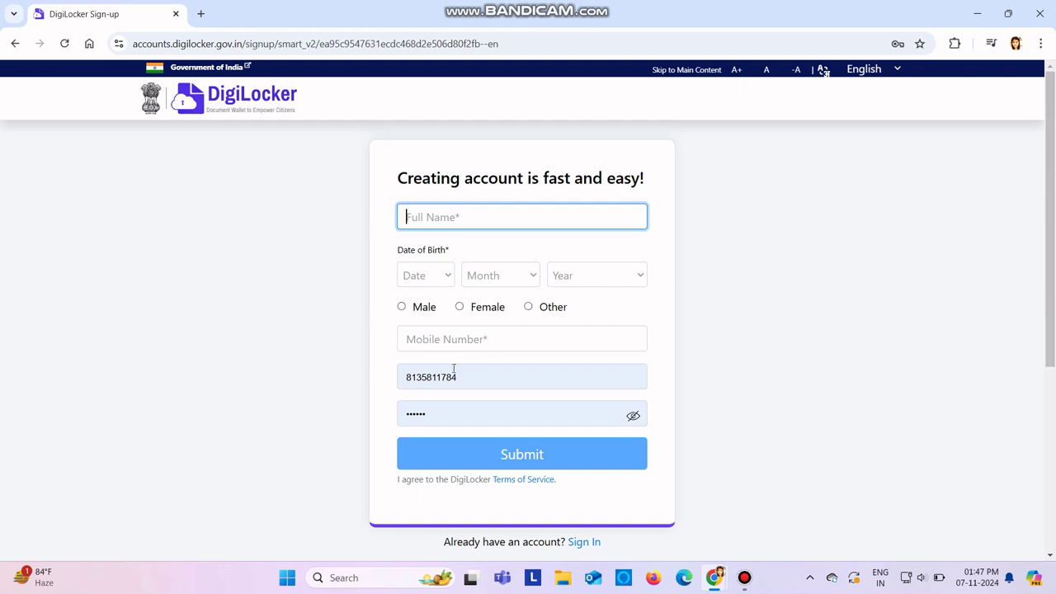
{"action": "left_click_drag", "start_coordinate": [461, 377], "coordinate": [369, 388]}
{"action": "key", "text": "BackSpace"}
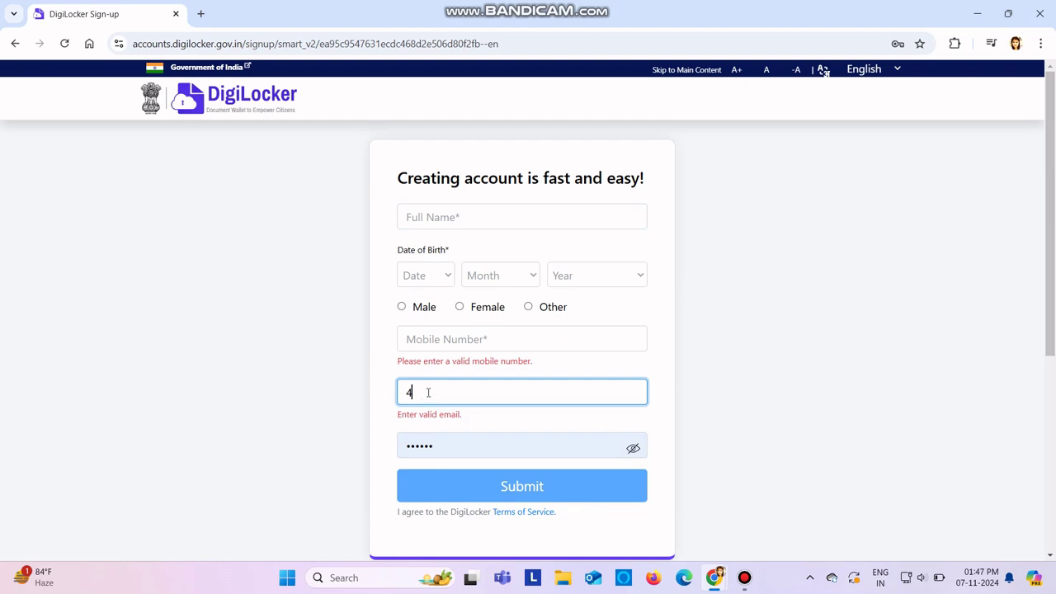
{"action": "key", "text": "BackSpace"}
Step: Clear the autofilled security PIN and dismiss the saved-password suggestions
{"action": "left_click", "coordinate": [442, 446]}
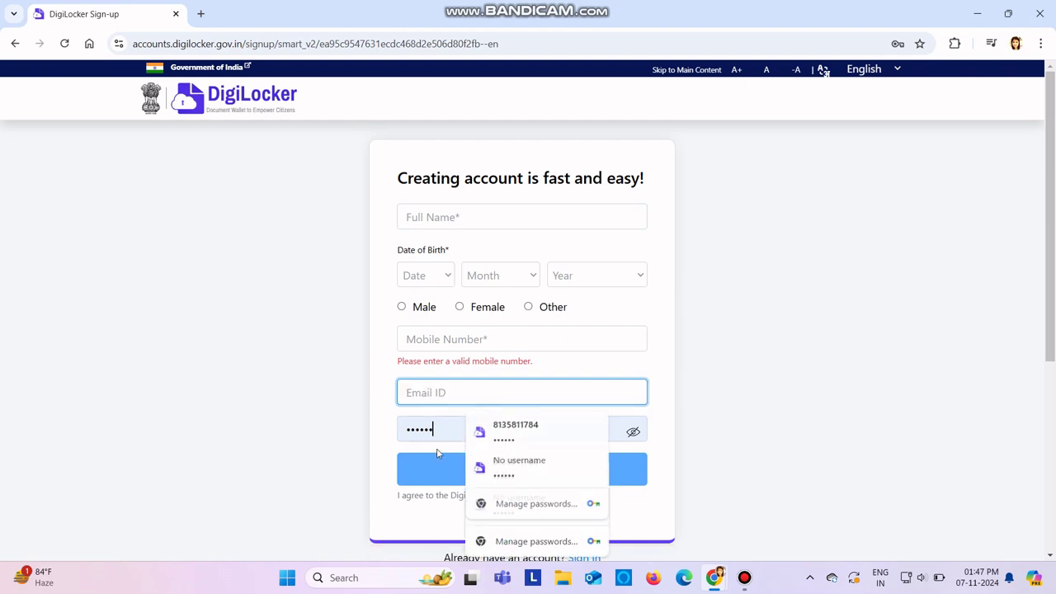
{"action": "key", "text": "ctrl+a"}
{"action": "key", "text": "BackSpace"}
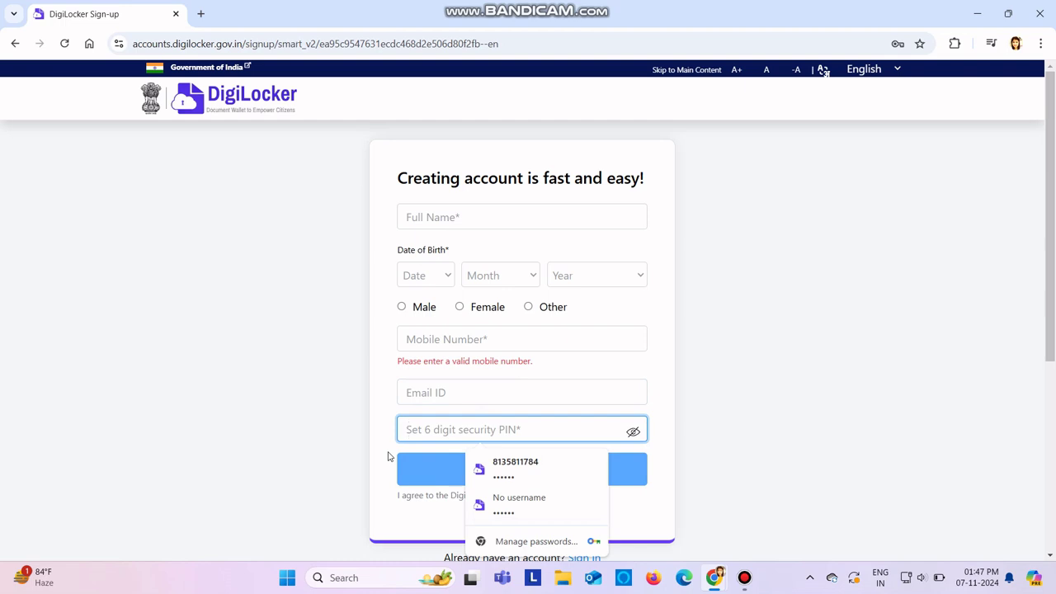
{"action": "left_click", "coordinate": [726, 442]}
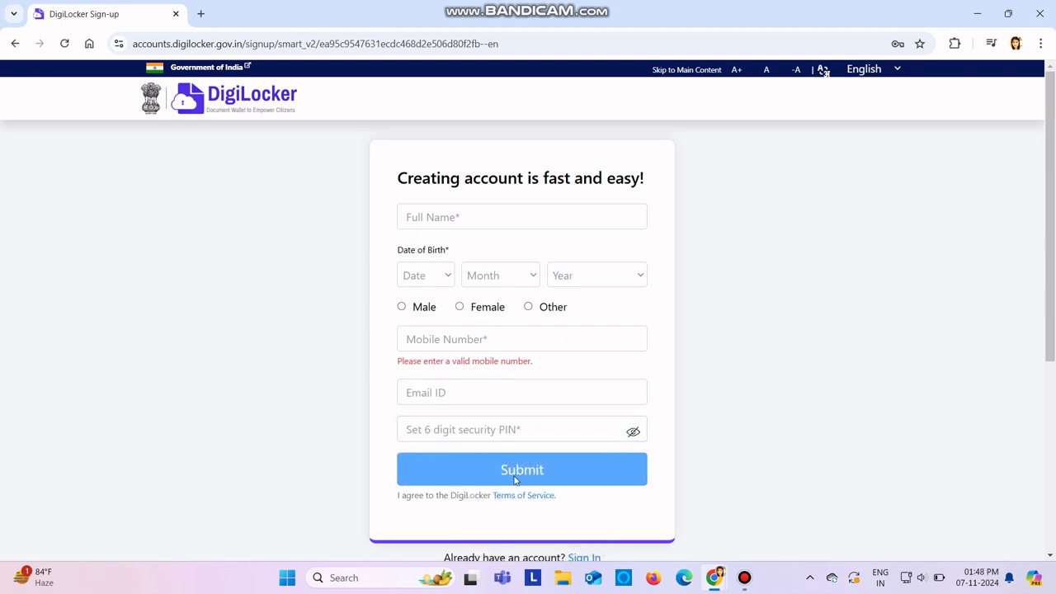
Step: Return to the sign-in page, clear the mobile number and switch to the Username tab
{"action": "left_click", "coordinate": [700, 73]}
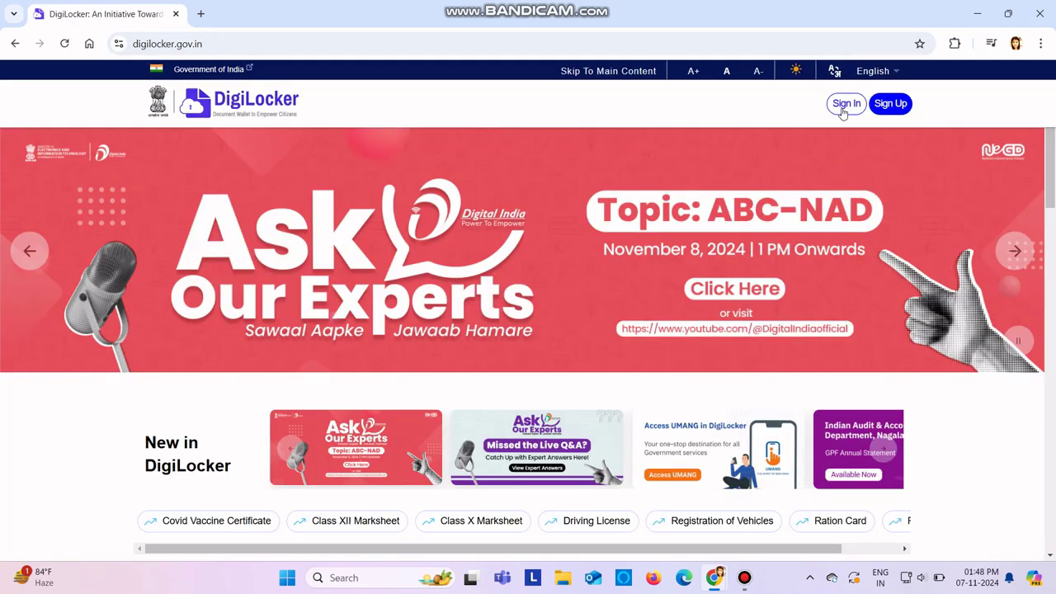
{"action": "left_click", "coordinate": [843, 102]}
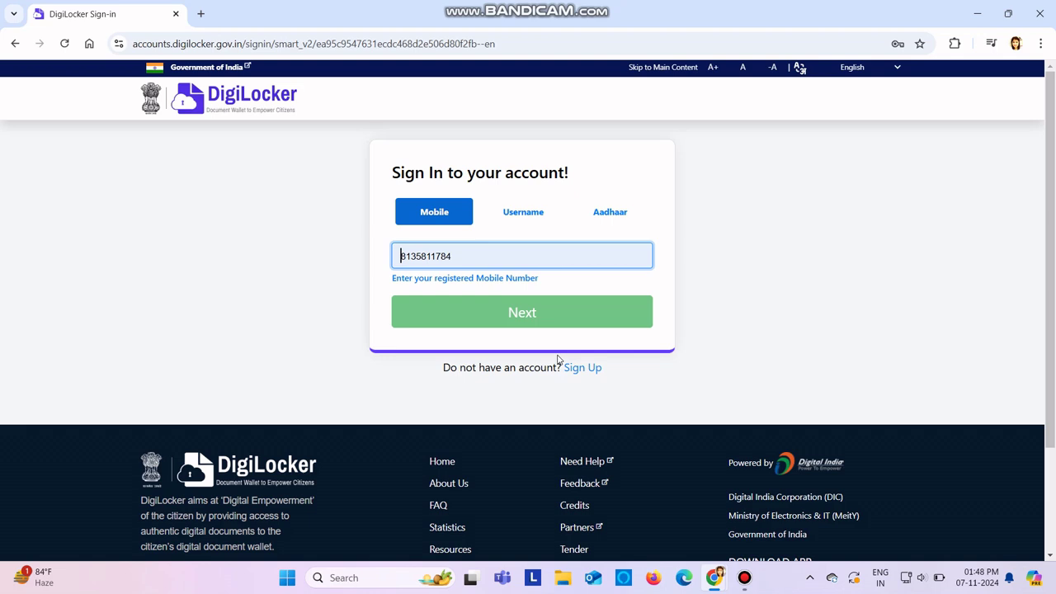
{"action": "double_click", "coordinate": [478, 255]}
{"action": "key", "text": "BackSpace"}
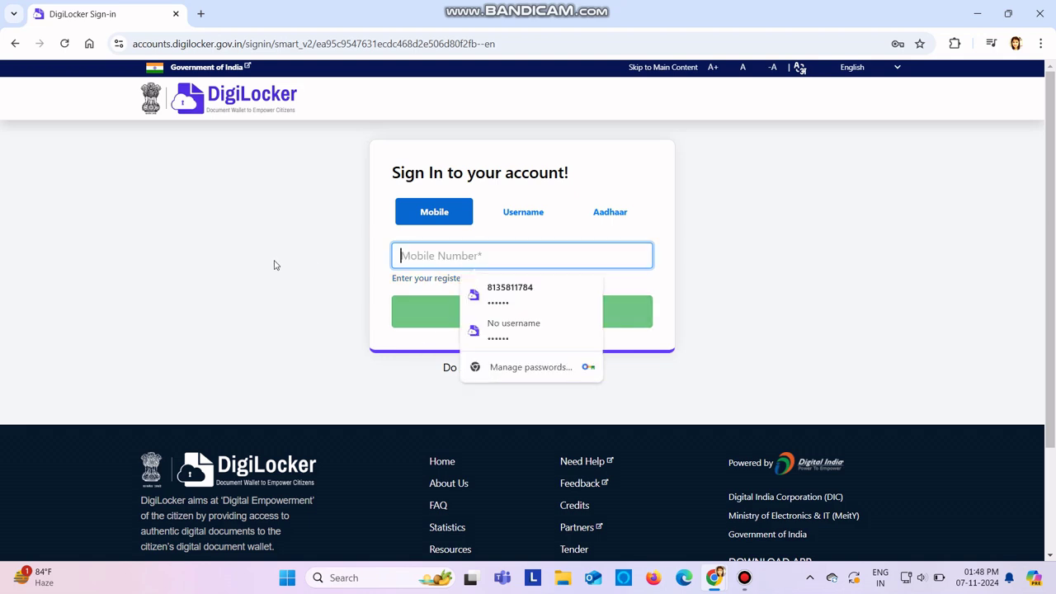
{"action": "left_click", "coordinate": [506, 213]}
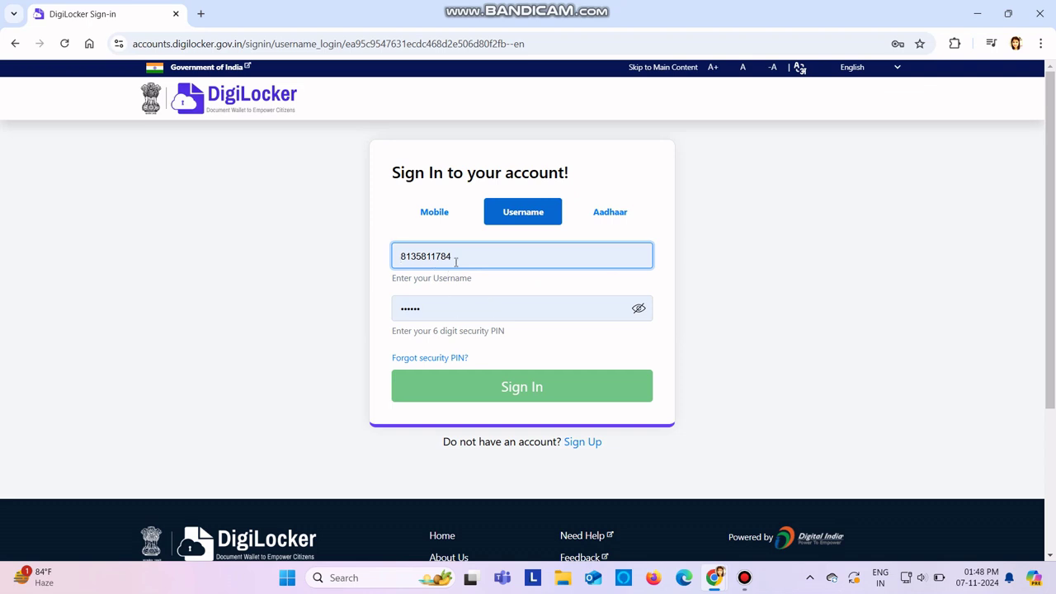
Step: Enter the account's username and 6-digit PIN, then sign in
{"action": "double_click", "coordinate": [457, 261]}
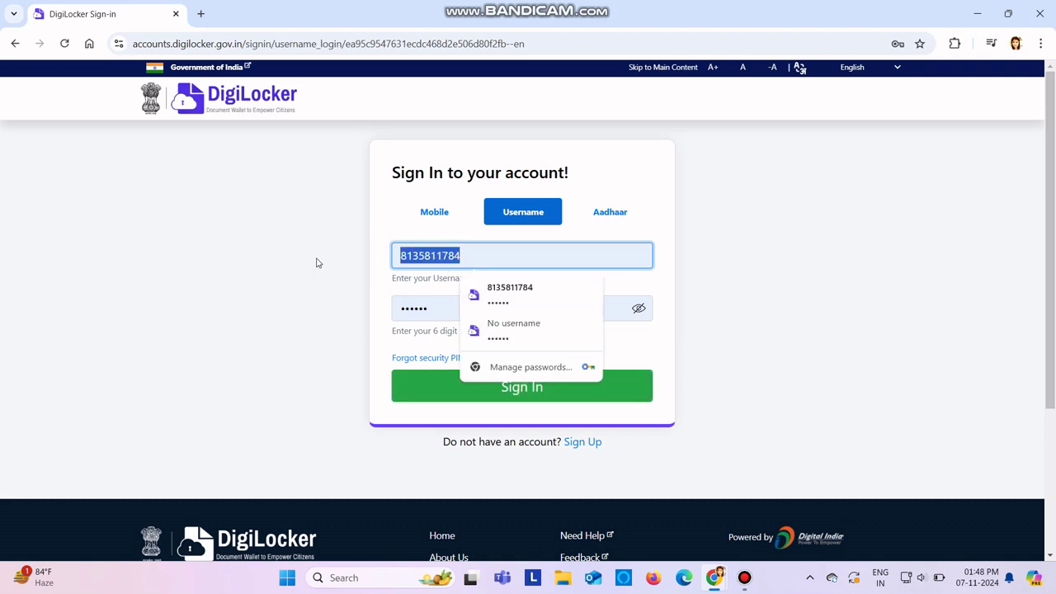
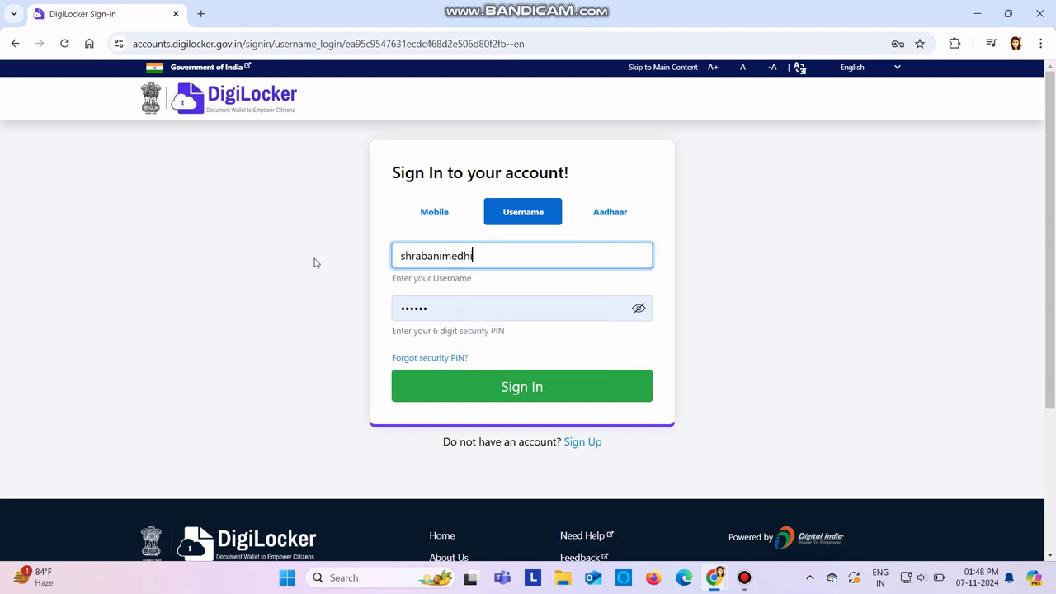
{"action": "double_click", "coordinate": [426, 309]}
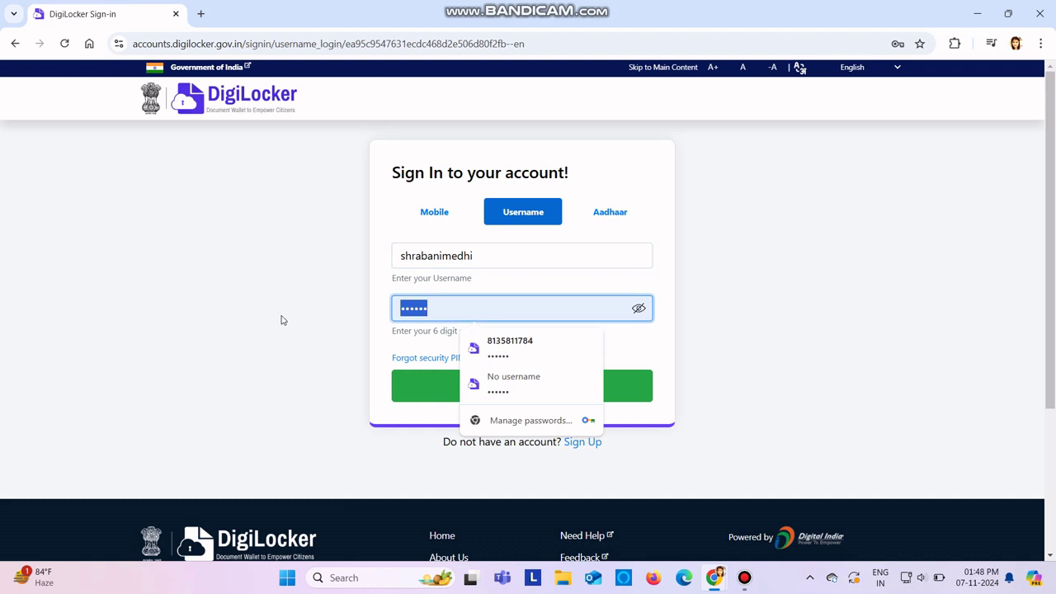
{"action": "type", "text": "1"}
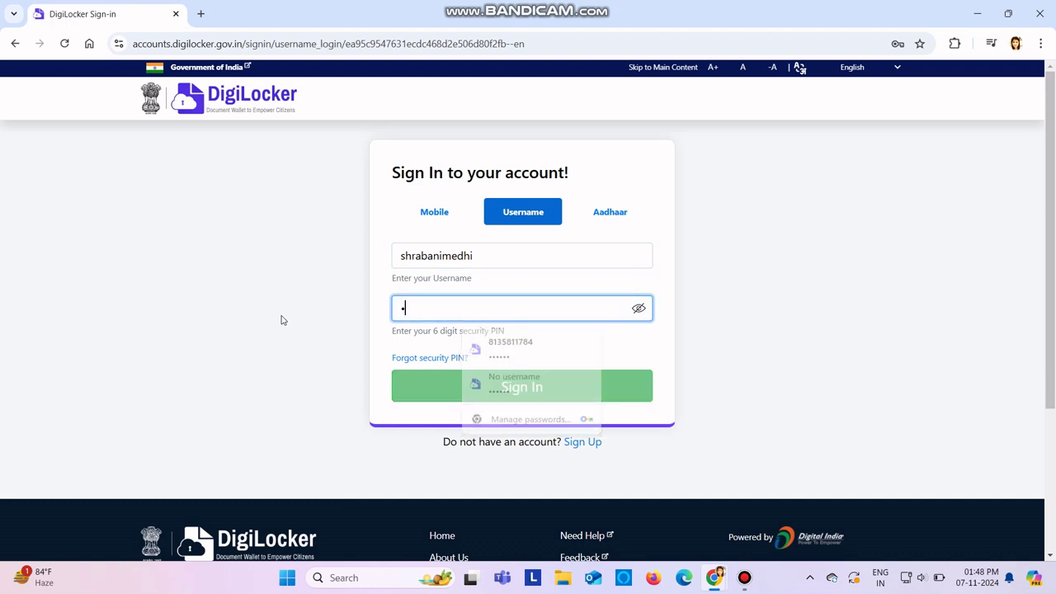
{"action": "type", "text": "23456"}
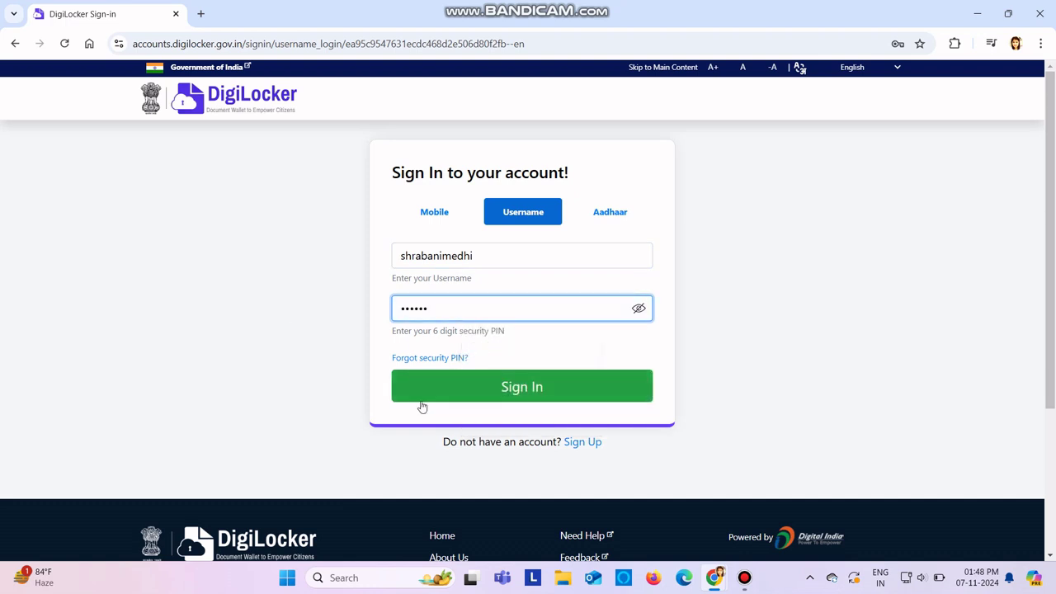
{"action": "left_click", "coordinate": [458, 394]}
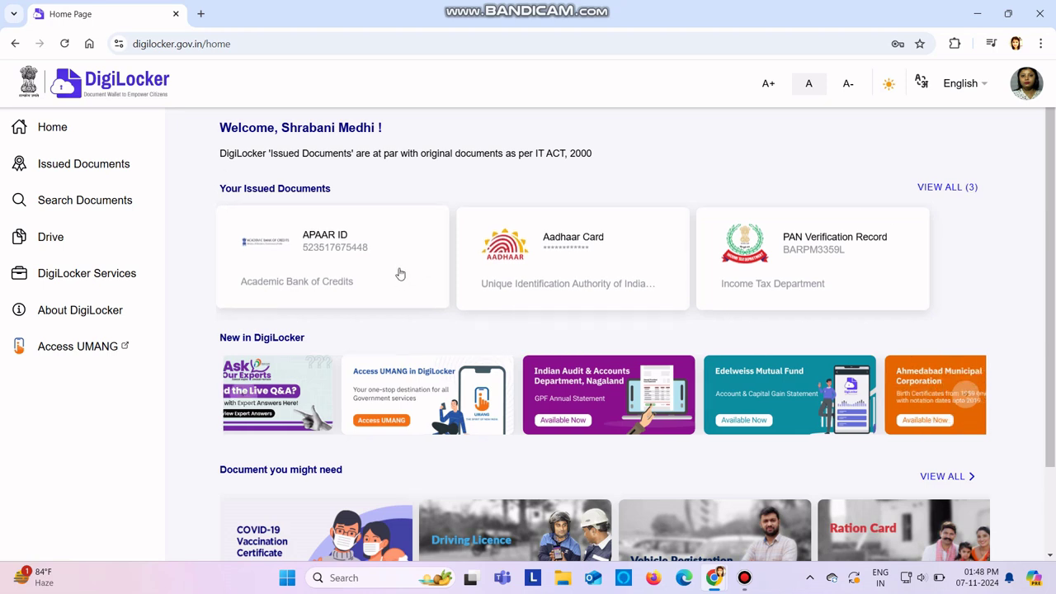
Step: Search documents for 'apar id' and open the Academic Bank of Credits issuer page
{"action": "left_click", "coordinate": [67, 204]}
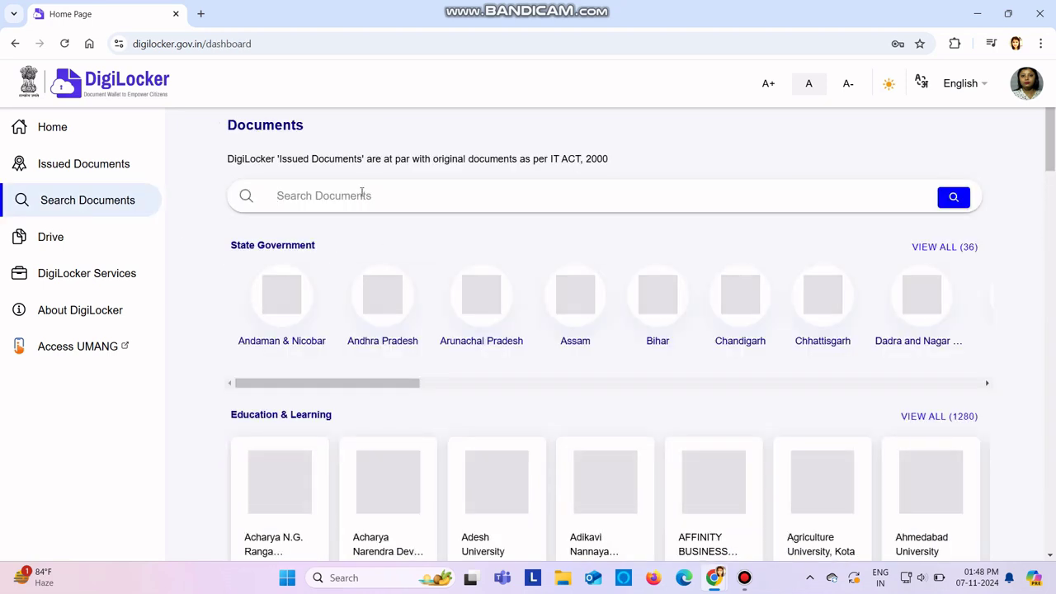
{"action": "left_click", "coordinate": [361, 195]}
{"action": "type", "text": "a"}
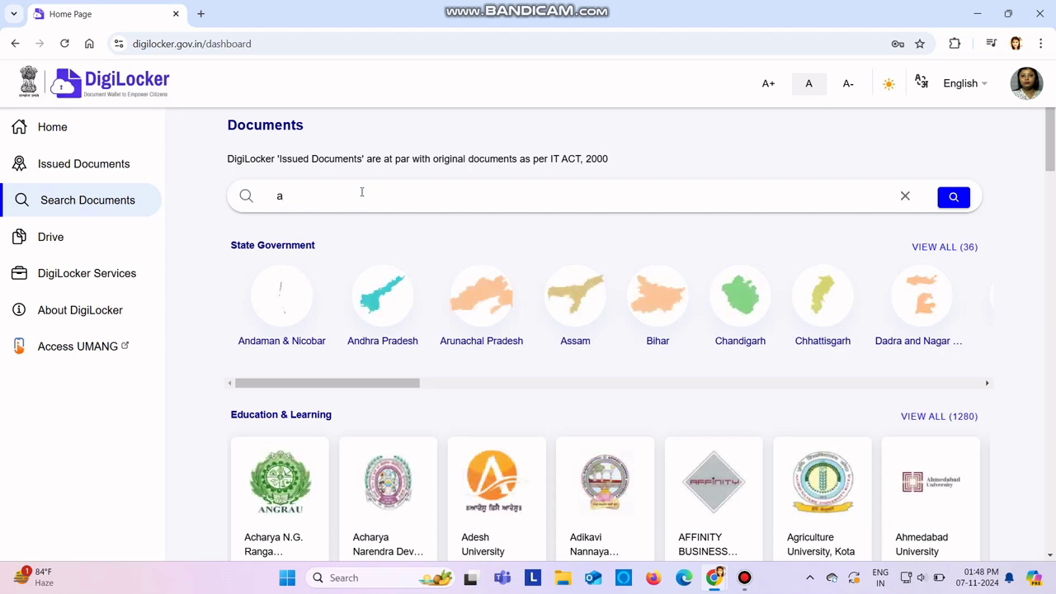
{"action": "type", "text": "par id"}
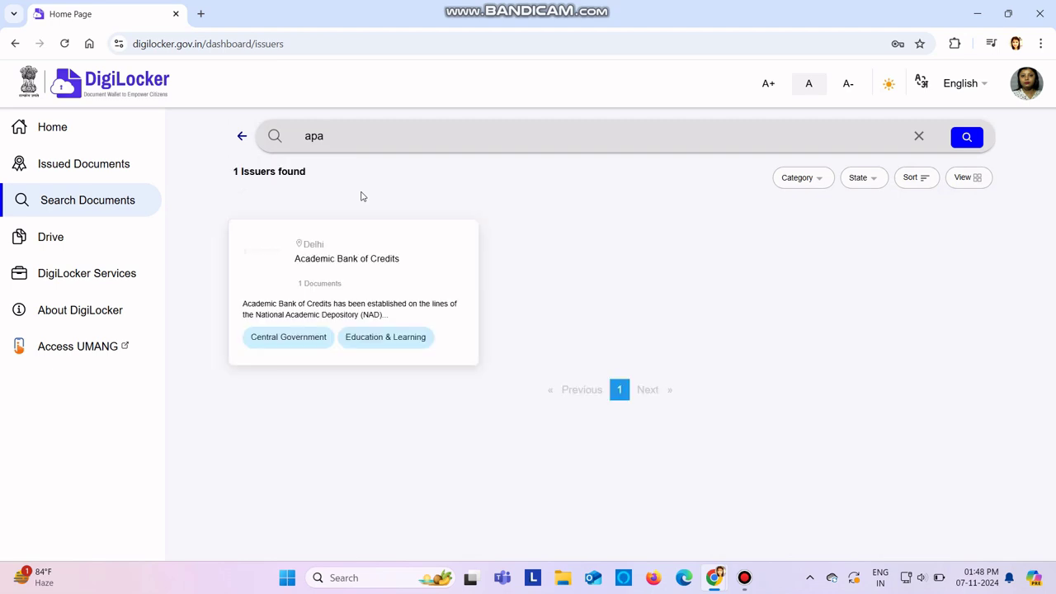
{"action": "left_click", "coordinate": [337, 269]}
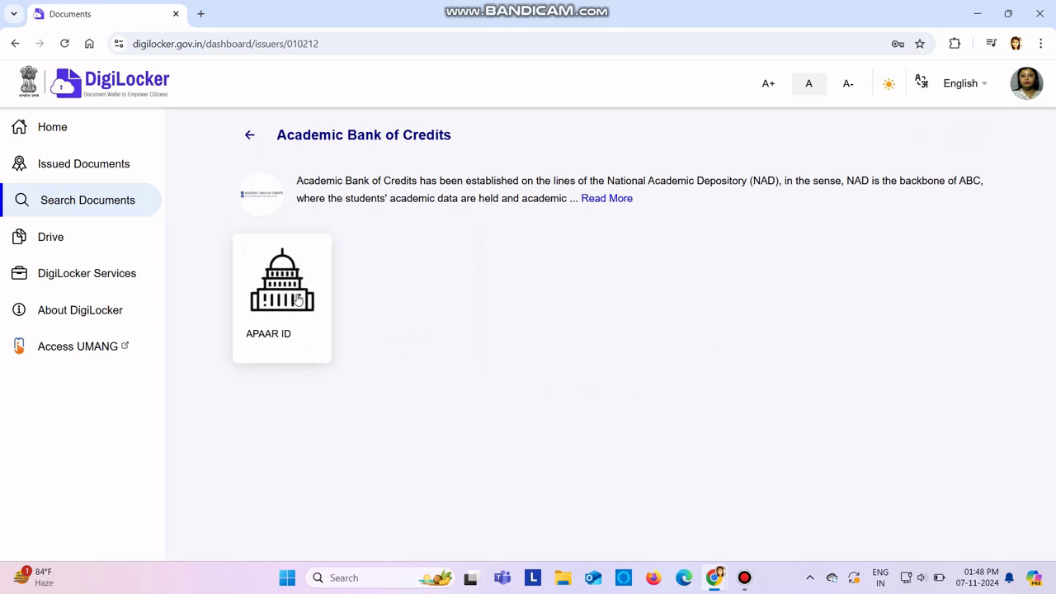
Step: Open the APAAR ID request form and review the Identity Type options without choosing
{"action": "left_click", "coordinate": [282, 289]}
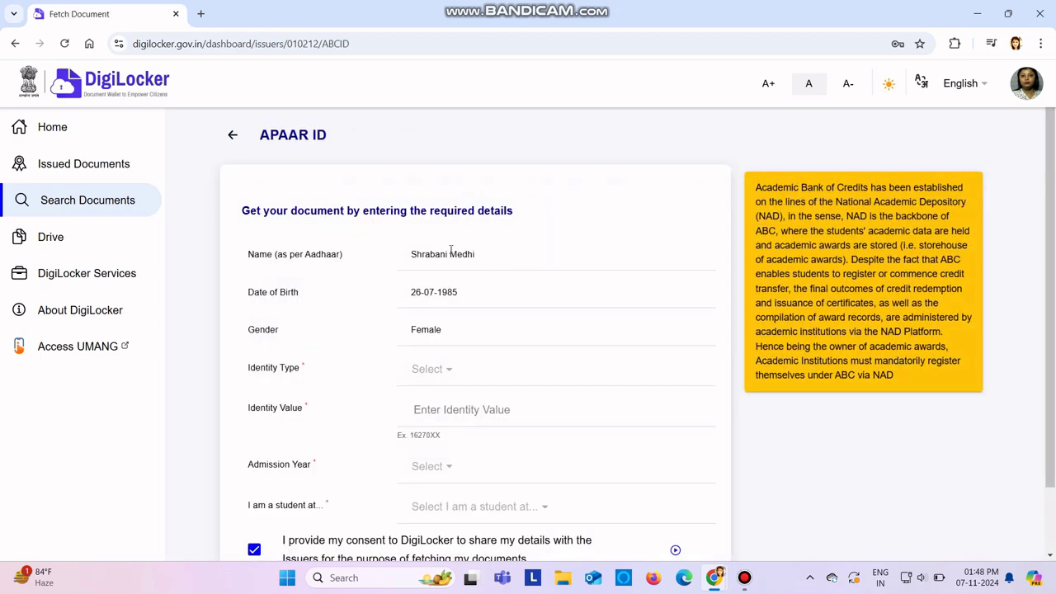
{"action": "left_click", "coordinate": [449, 370]}
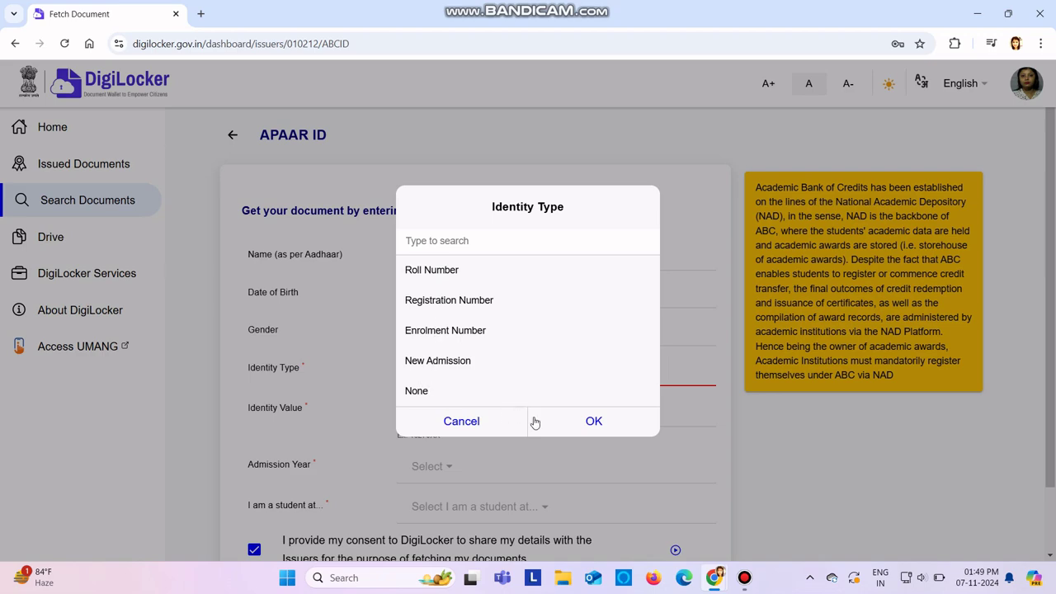
{"action": "left_click", "coordinate": [494, 422]}
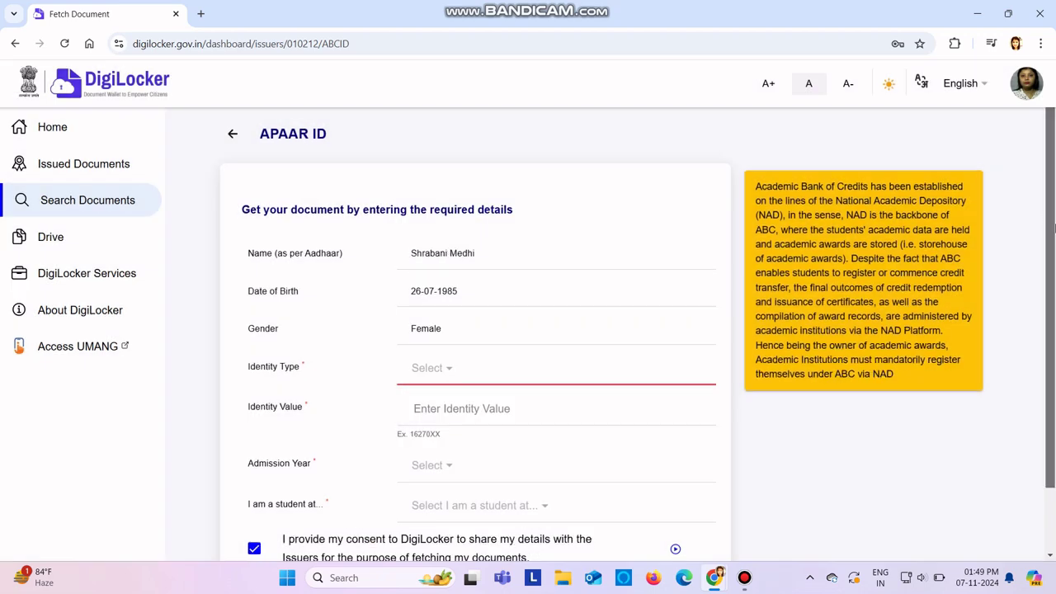
Step: Browse the 'I am a student at' institution list, then reopen the Identity Type options
{"action": "scroll", "coordinate": [1048, 322], "scroll_direction": "down", "scroll_amount": 2}
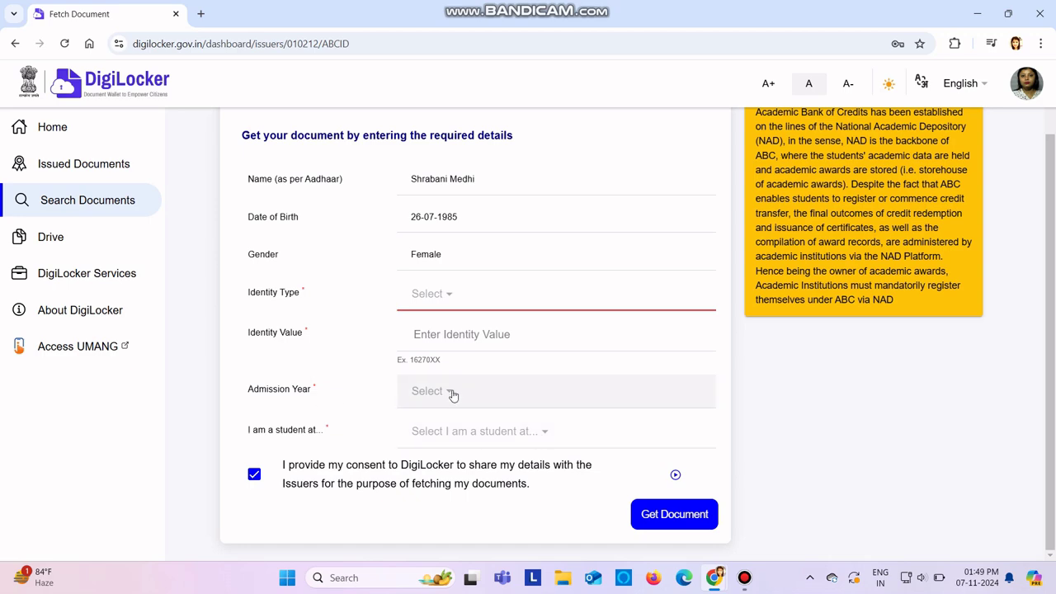
{"action": "left_click", "coordinate": [533, 435]}
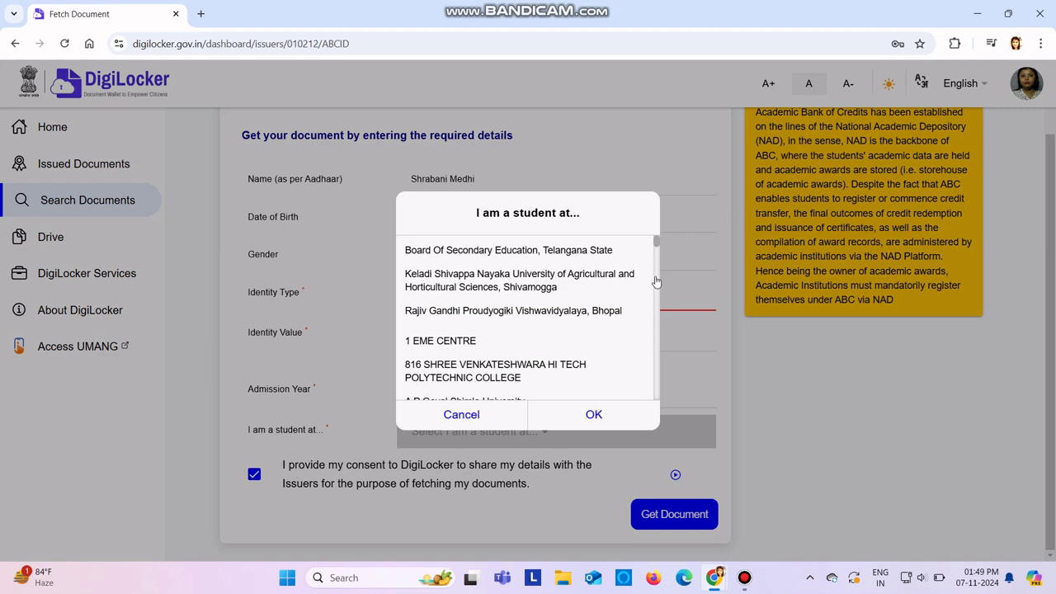
{"action": "left_click_drag", "start_coordinate": [658, 257], "coordinate": [660, 377]}
{"action": "left_click", "coordinate": [594, 430]}
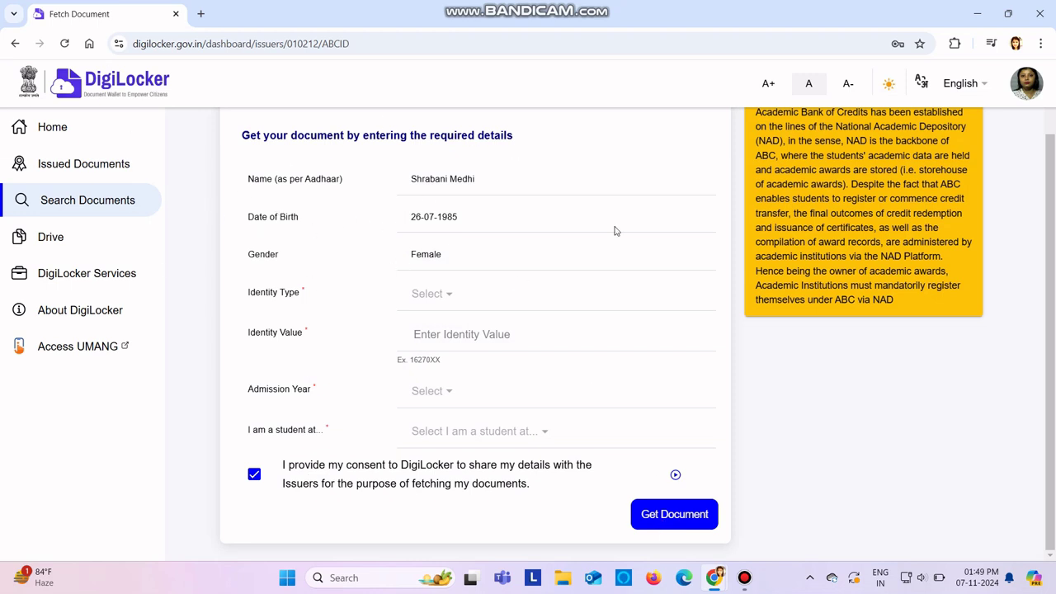
{"action": "scroll", "coordinate": [1054, 185], "scroll_direction": "up", "scroll_amount": 1}
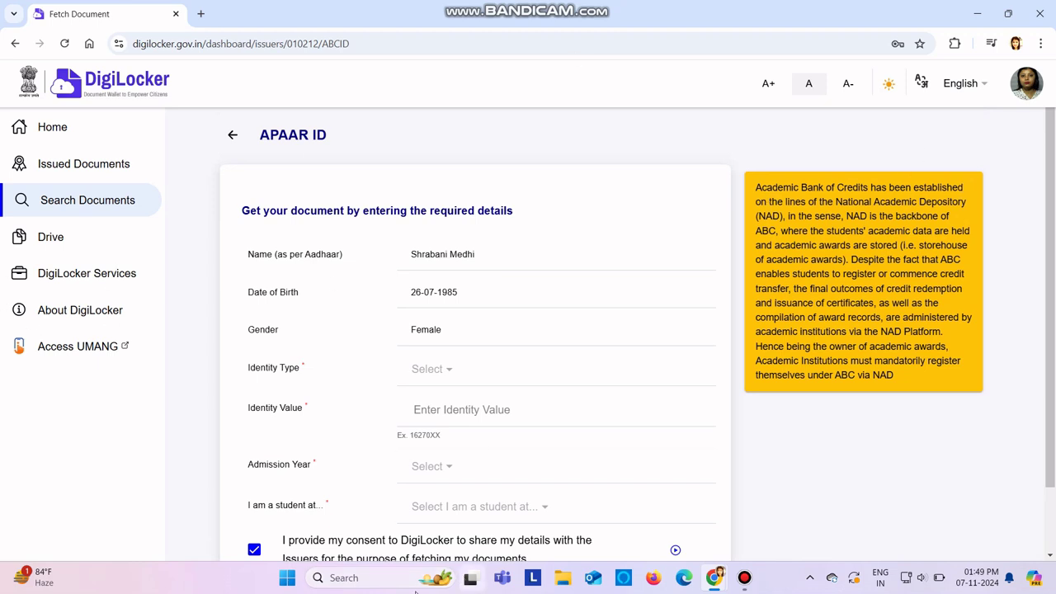
{"action": "left_click", "coordinate": [432, 369]}
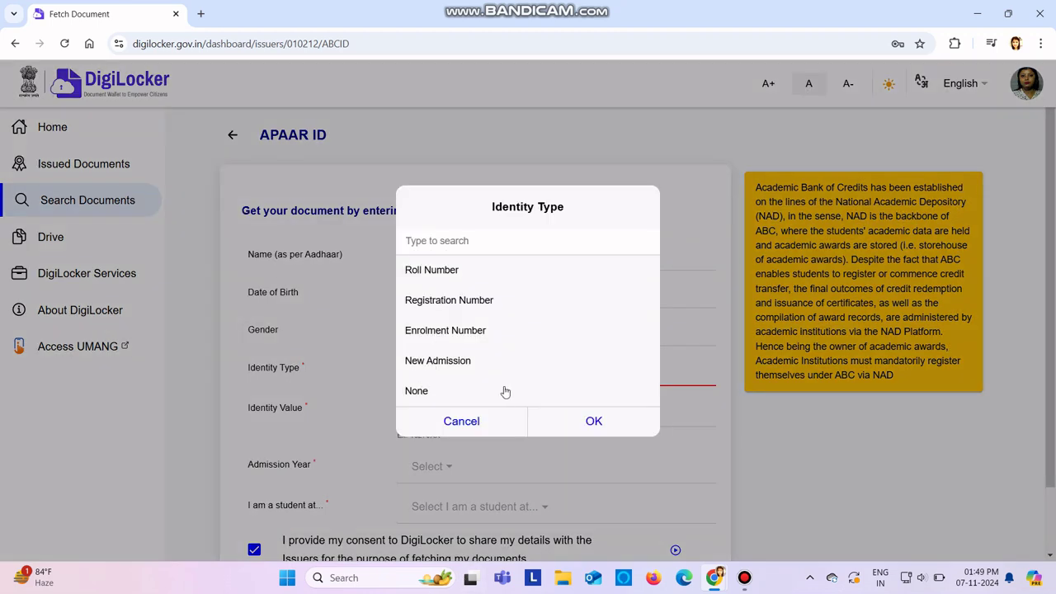